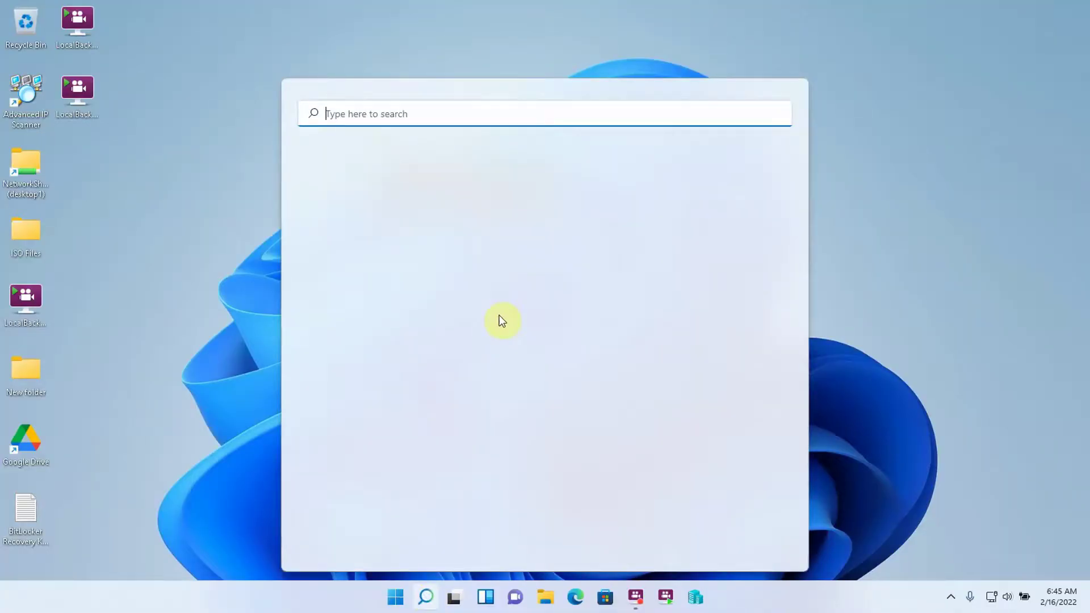
Open Control Panel via search, go to Power Options, and open the Balanced plan's sleep settings
text(contorl)
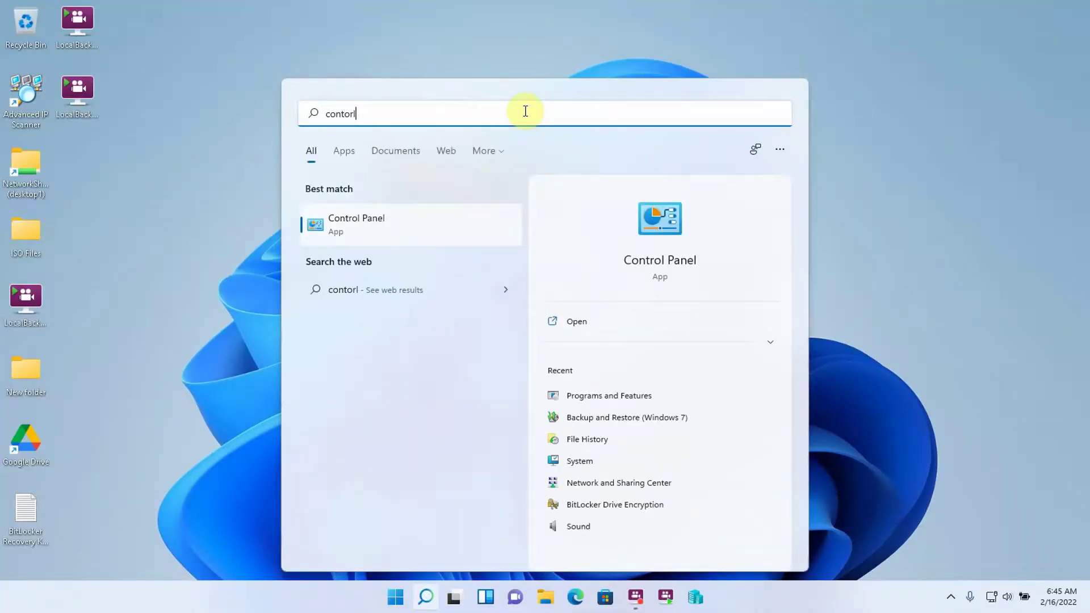
key(Return)
click(719, 298)
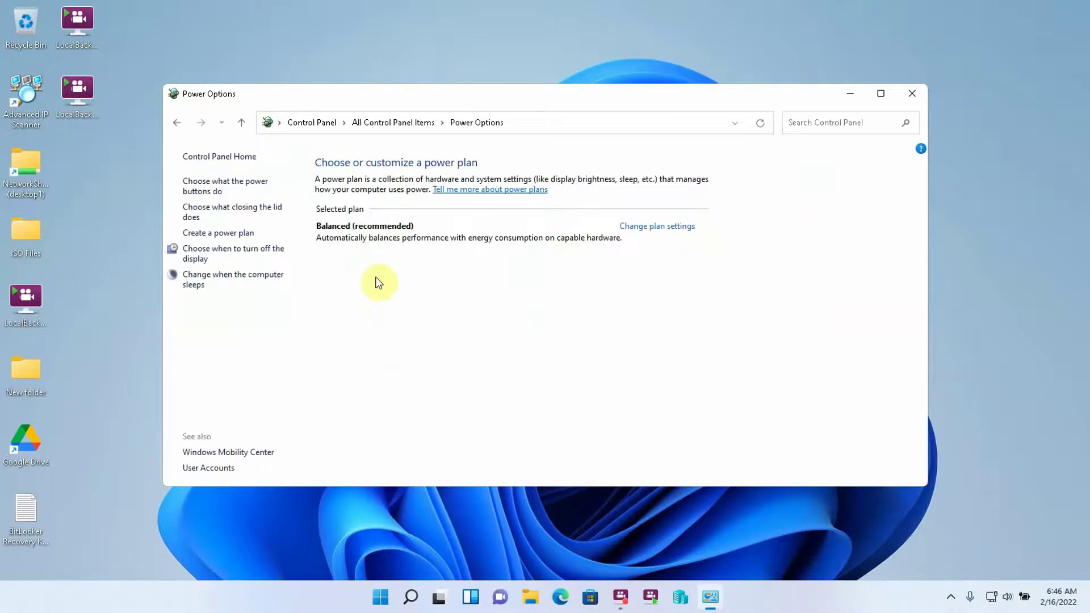
click(247, 280)
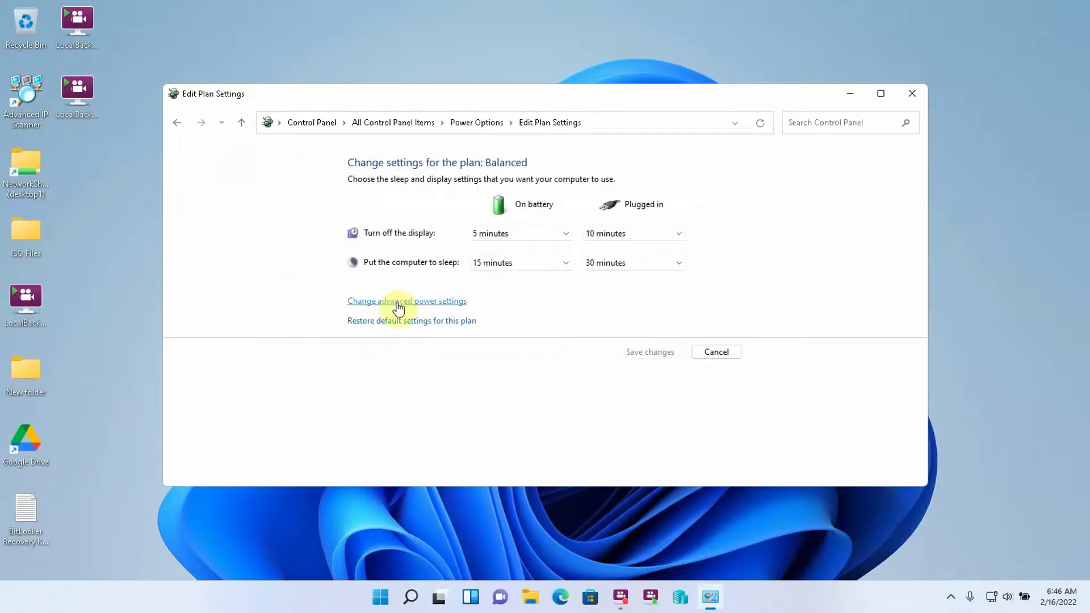
Open the Balanced plan's advanced power settings and expand the Sleep group
click(398, 302)
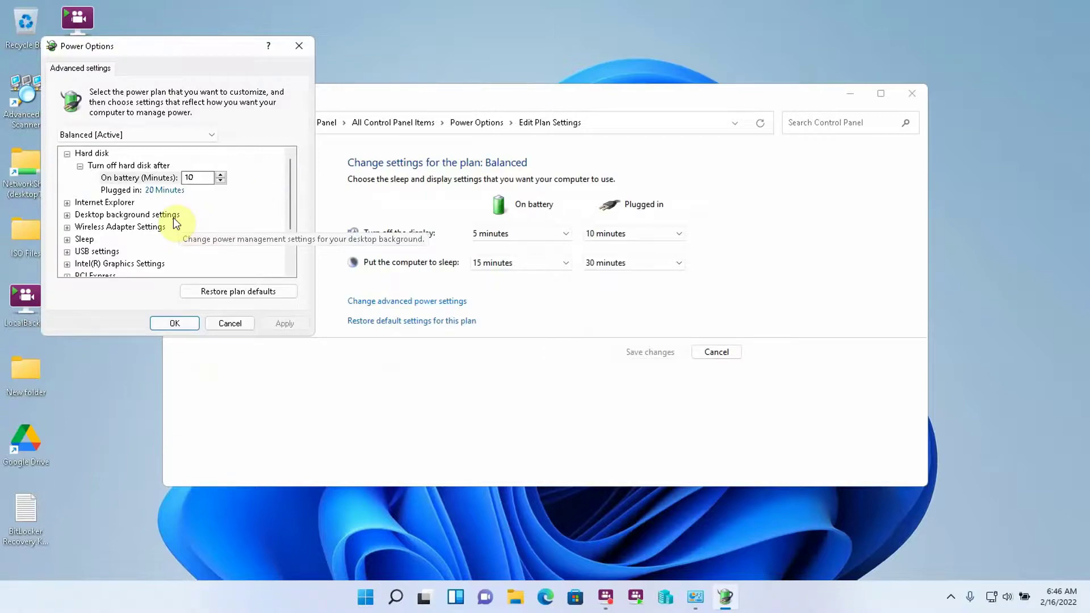
double_click(84, 240)
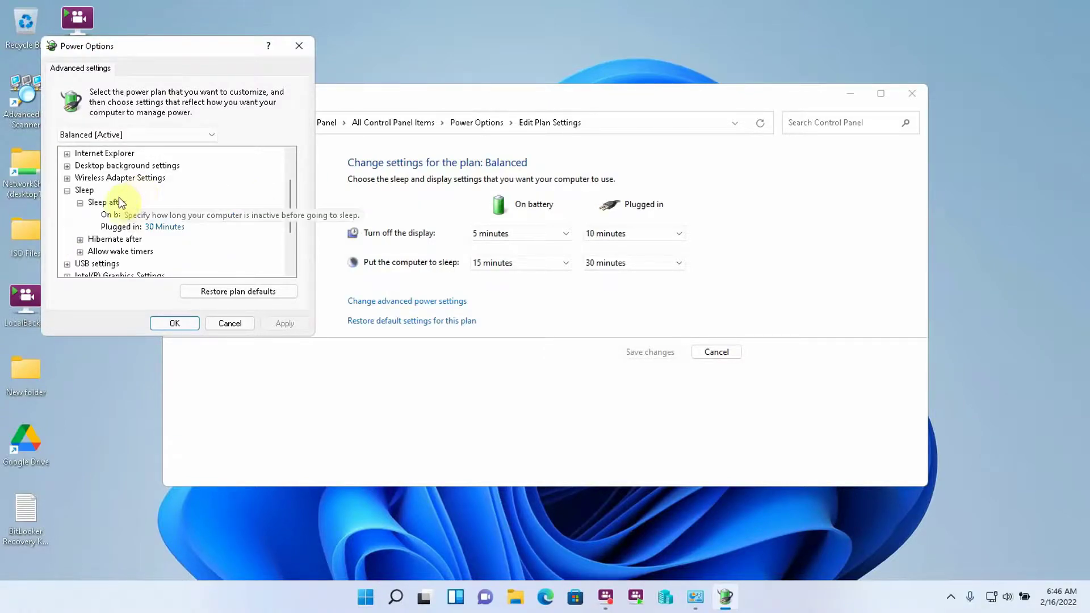
click(80, 239)
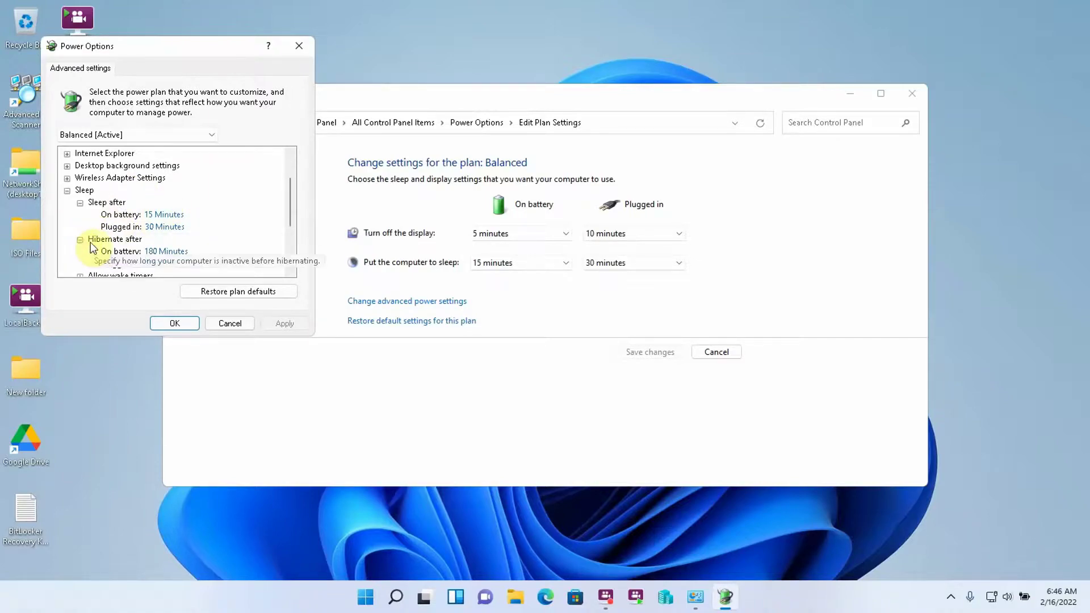
scroll(151, 224, down, 2)
scroll(163, 222, up, 2)
scroll(163, 221, down, 1)
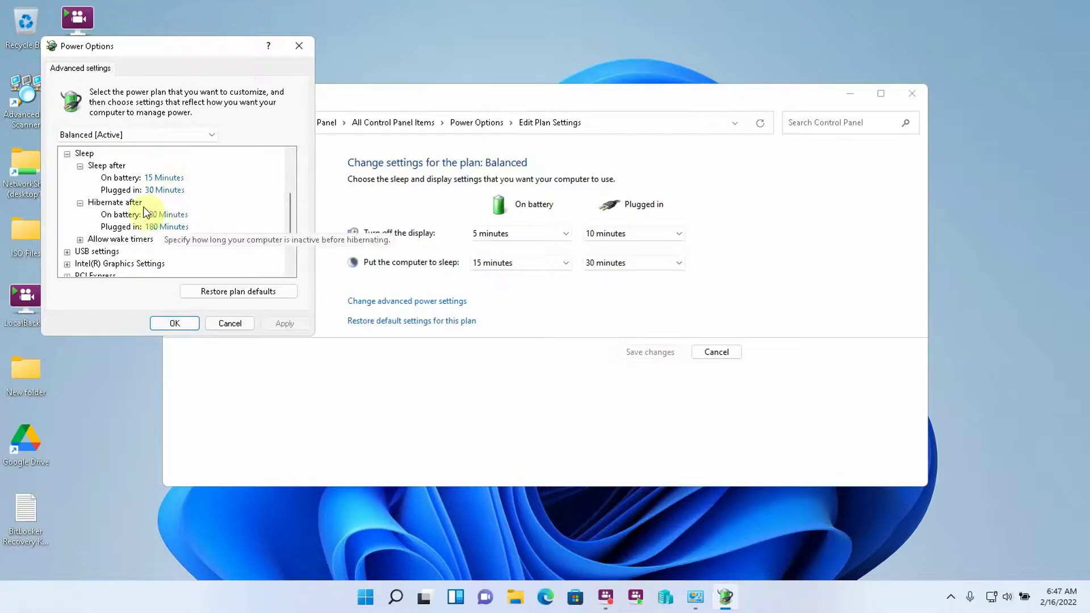
scroll(158, 193, up, 1)
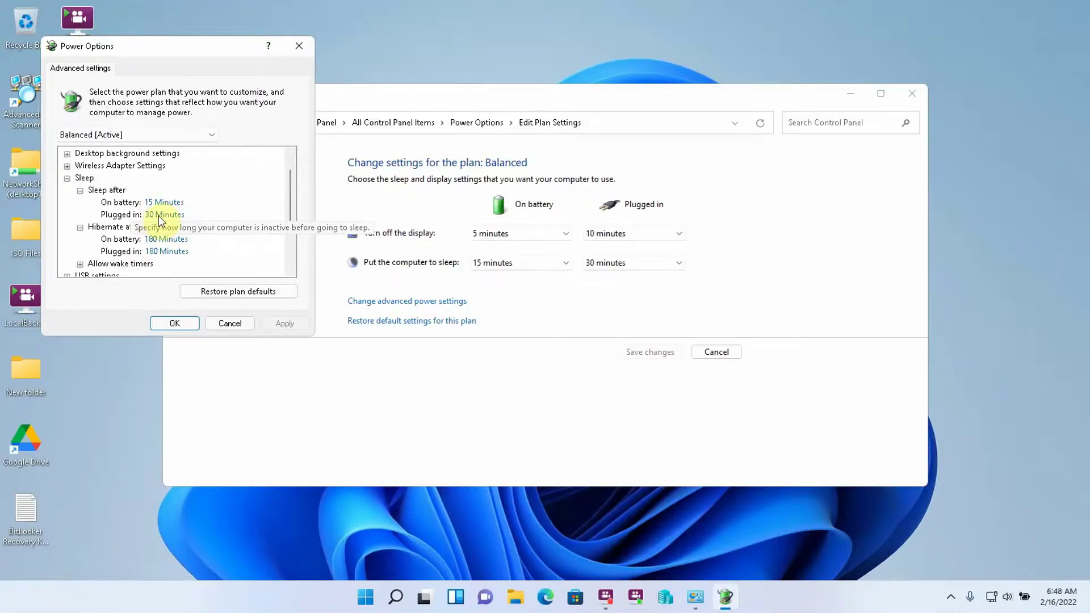
Change Sleep after, plugged in, from 30 minutes to Never and apply it
click(159, 216)
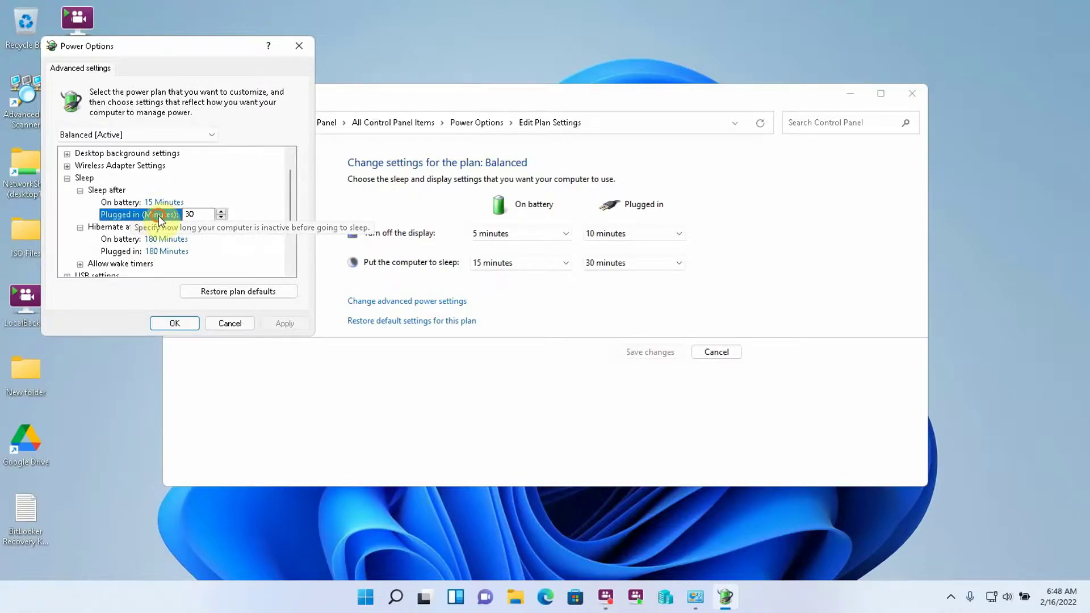
double_click(191, 215)
text(never)
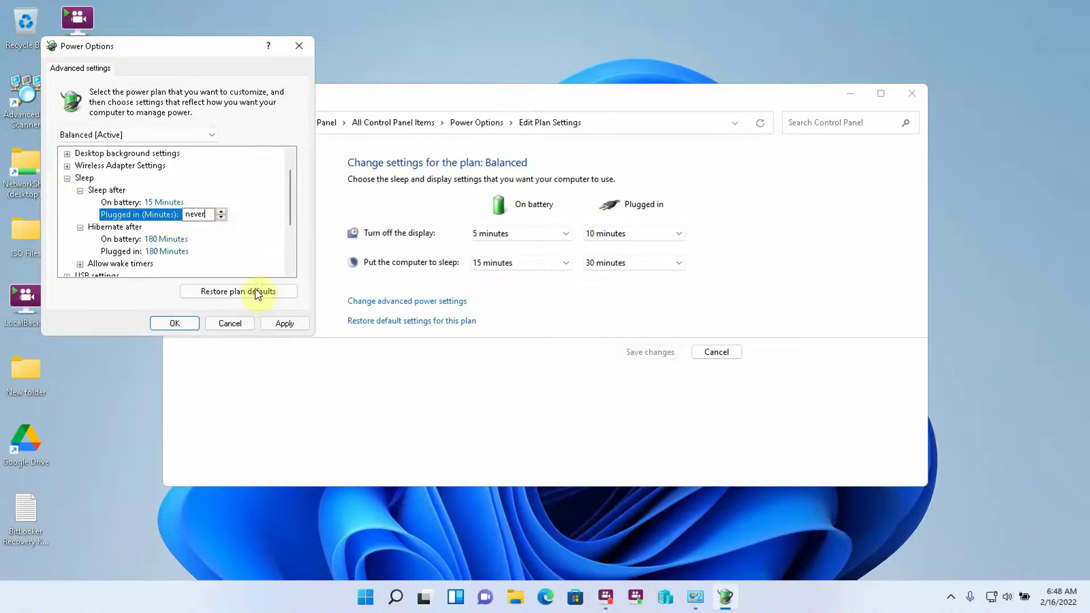
click(282, 325)
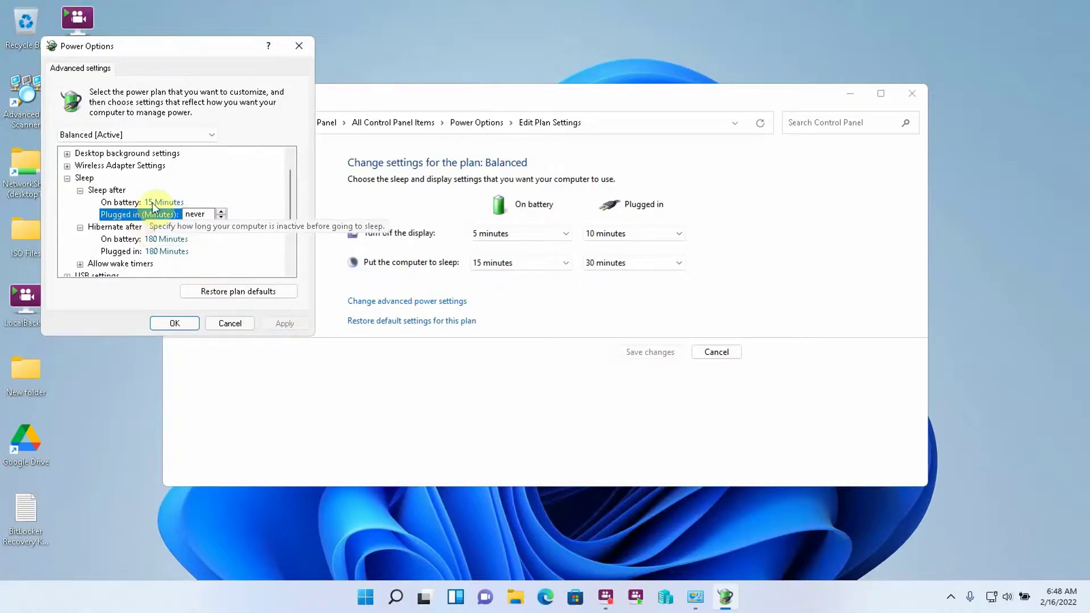
click(205, 203)
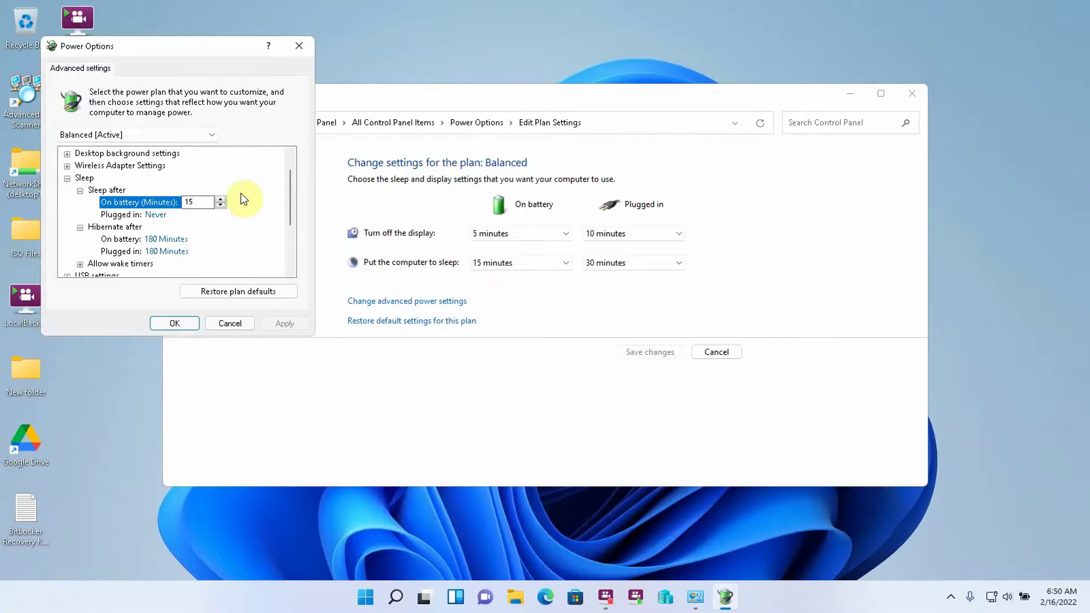
Set Hibernate after to 0 (Never) on battery and plugged in, and apply
click(174, 239)
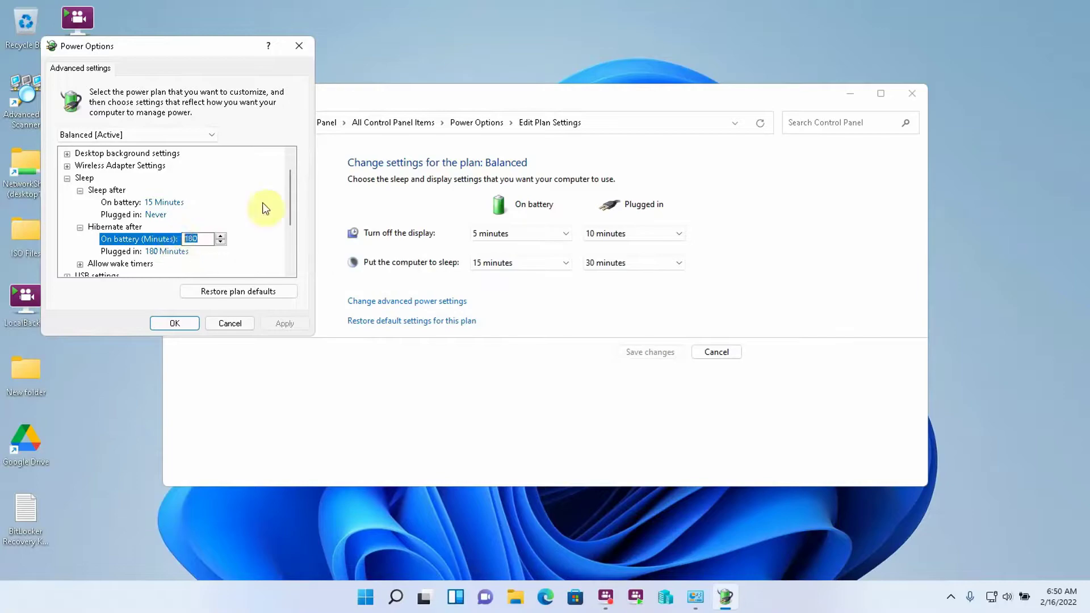
text(0)
key(Down)
text(0)
click(280, 325)
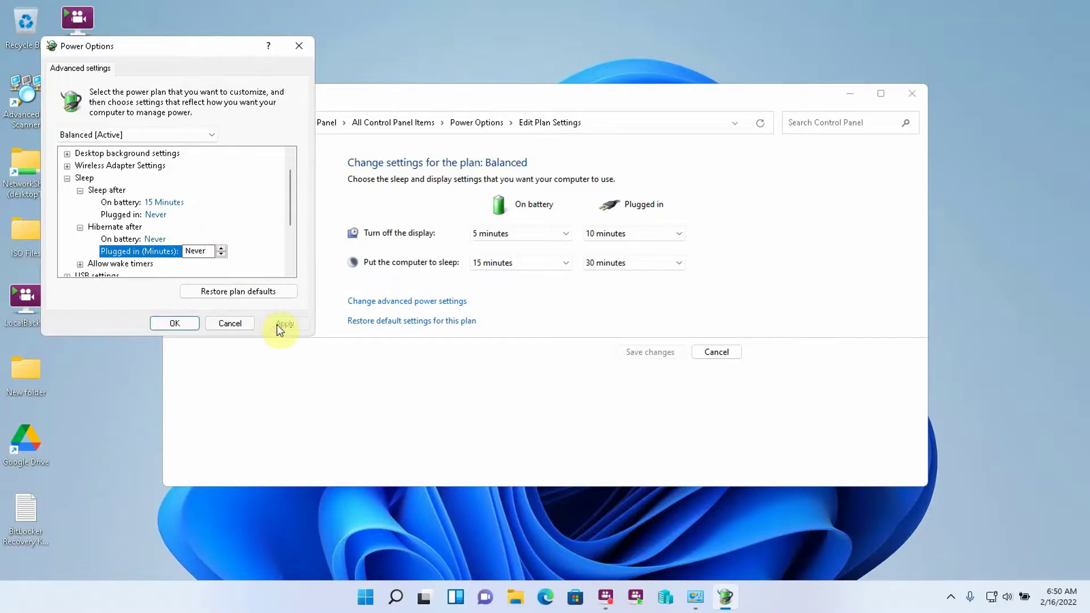
Bring up the Start power-user menu, then dismiss it and return to the advanced settings dialog
right_click(365, 597)
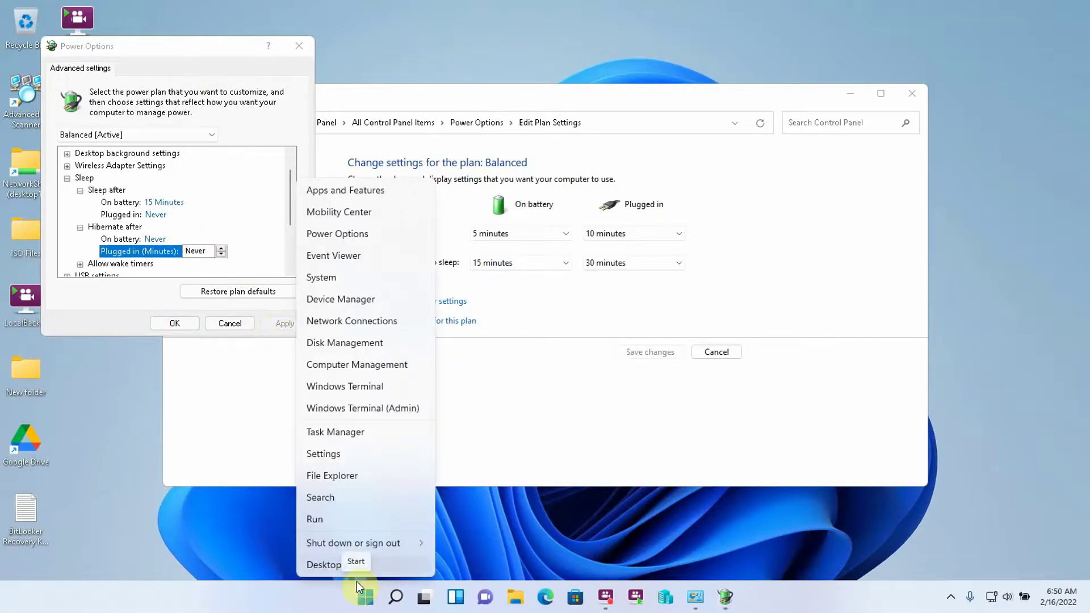
mouse_move(362, 549)
click(193, 53)
scroll(162, 170, up, 1)
Expand Display > Turn off display after in the advanced settings to review its timeout values
scroll(160, 174, down, 6)
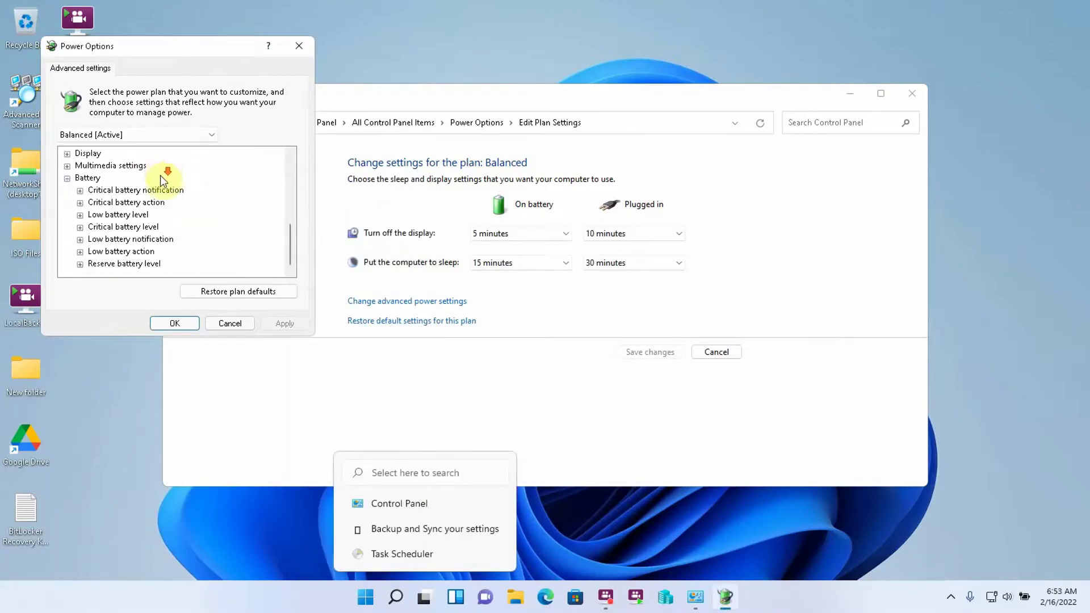
scroll(161, 177, up, 6)
scroll(166, 177, down, 2)
scroll(166, 179, up, 2)
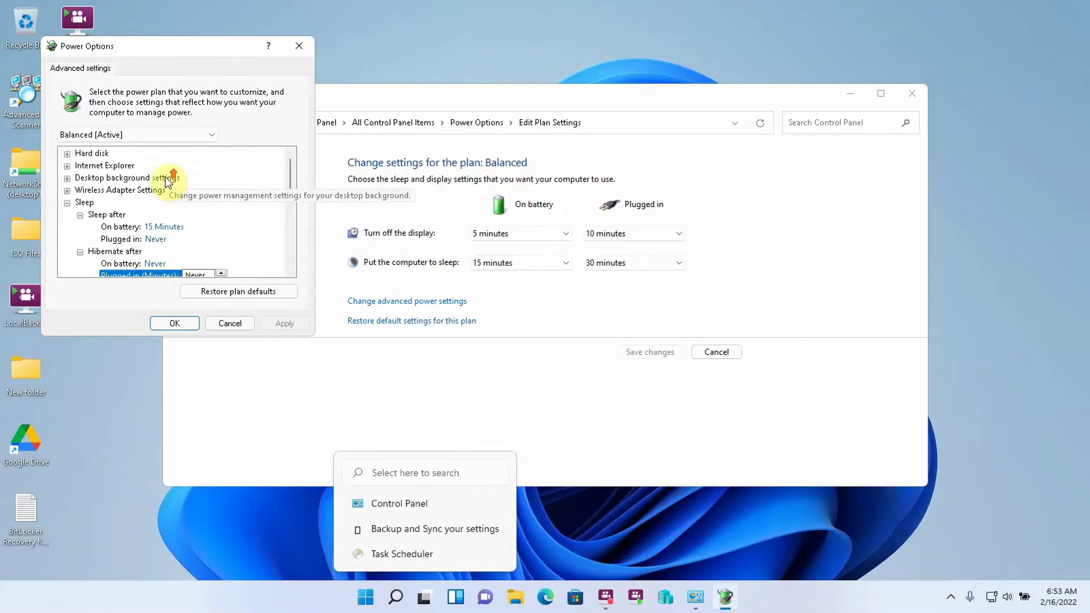
scroll(166, 181, down, 1)
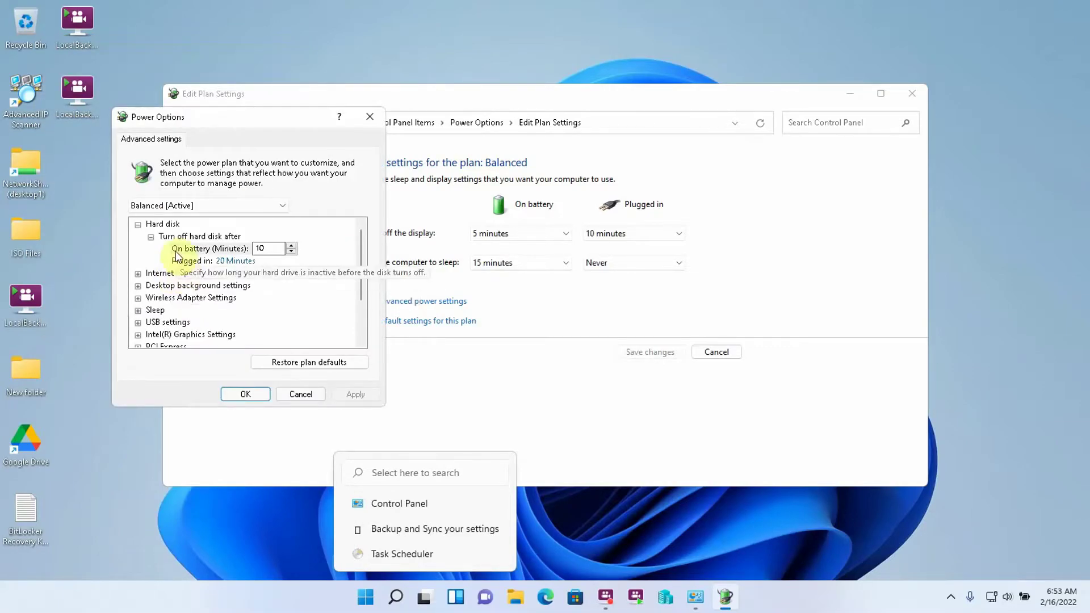
scroll(177, 256, down, 2)
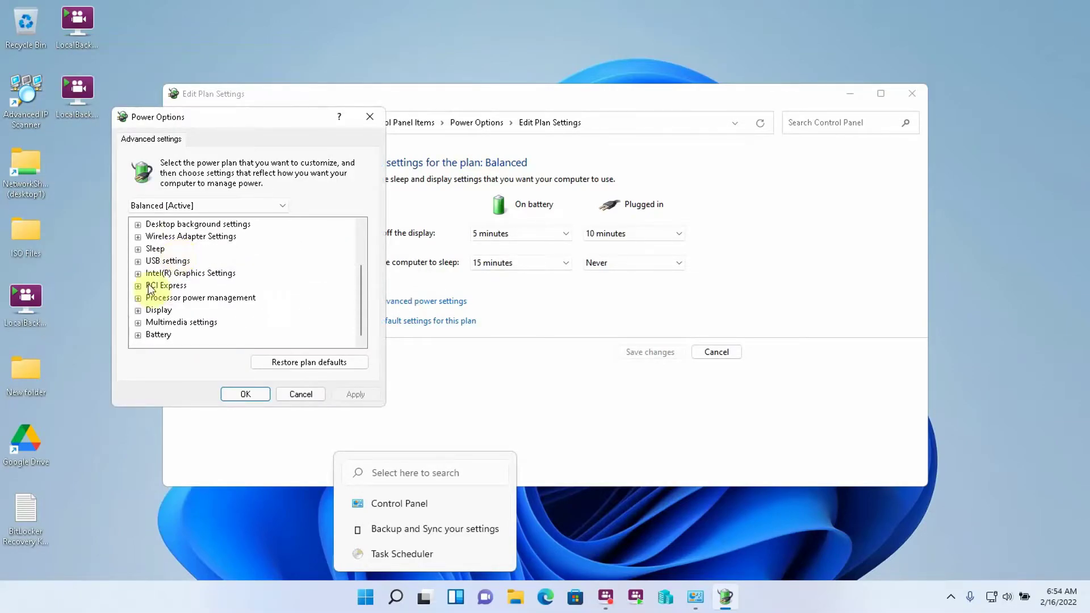
click(138, 310)
click(151, 322)
scroll(265, 271, down, 1)
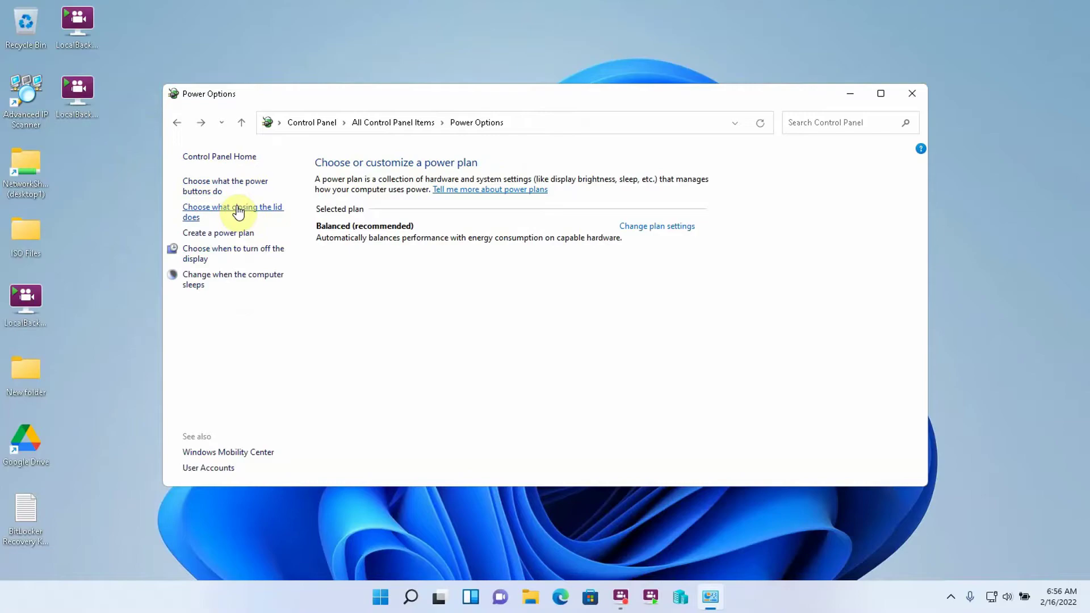
In the power button and lid settings, set the power button to Shut down on battery and plugged in
click(238, 211)
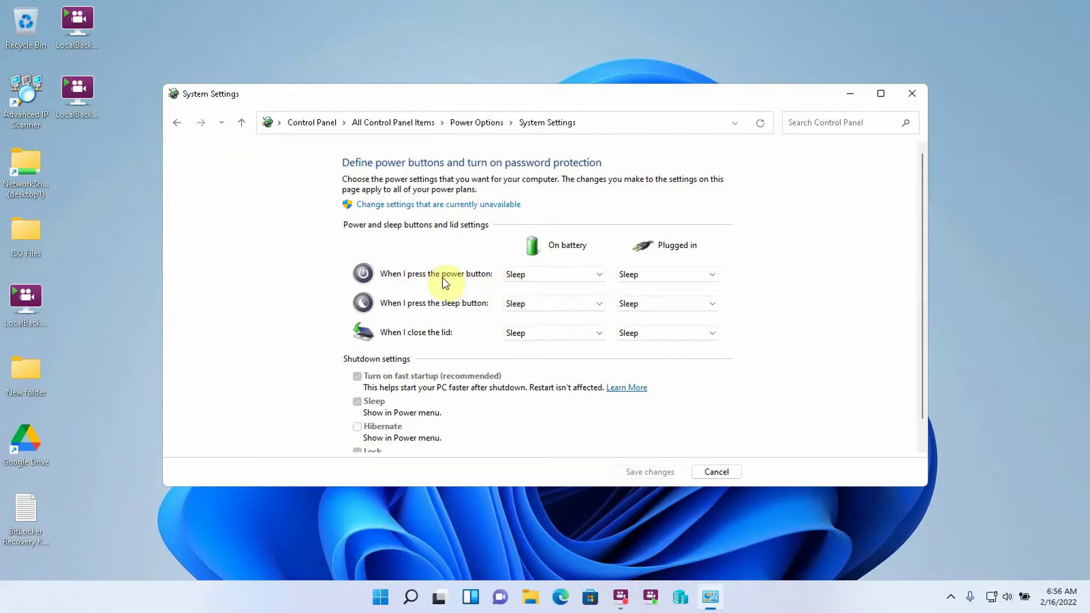
click(532, 276)
click(543, 319)
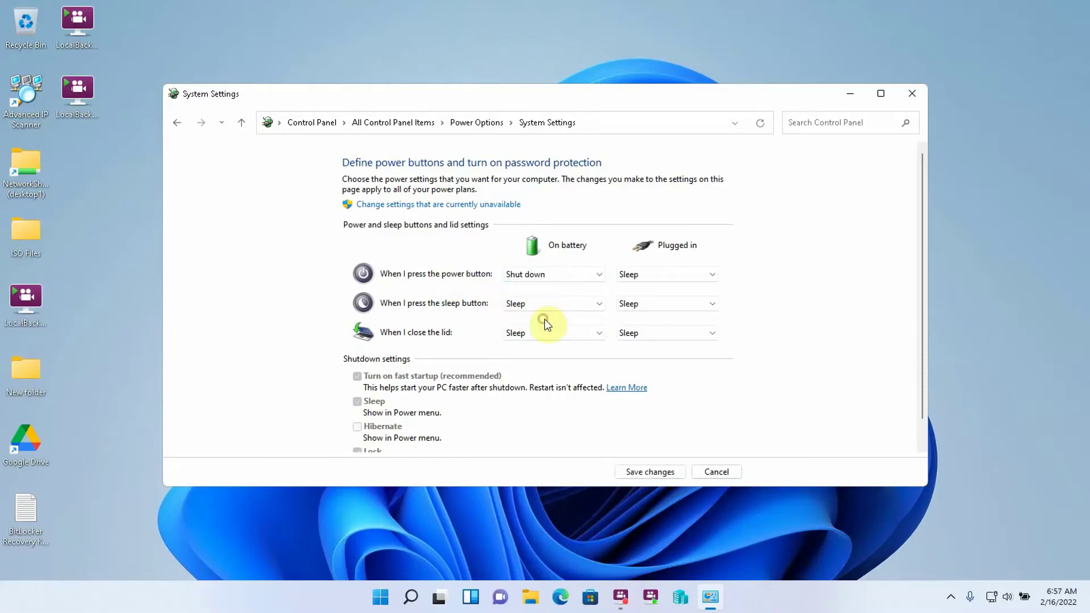
click(651, 278)
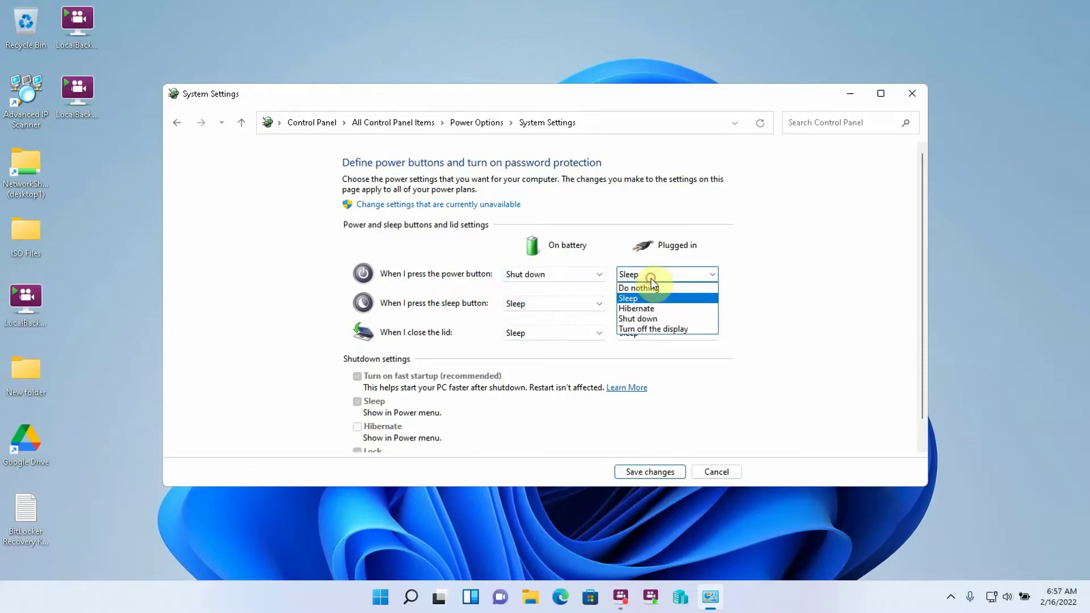
click(635, 319)
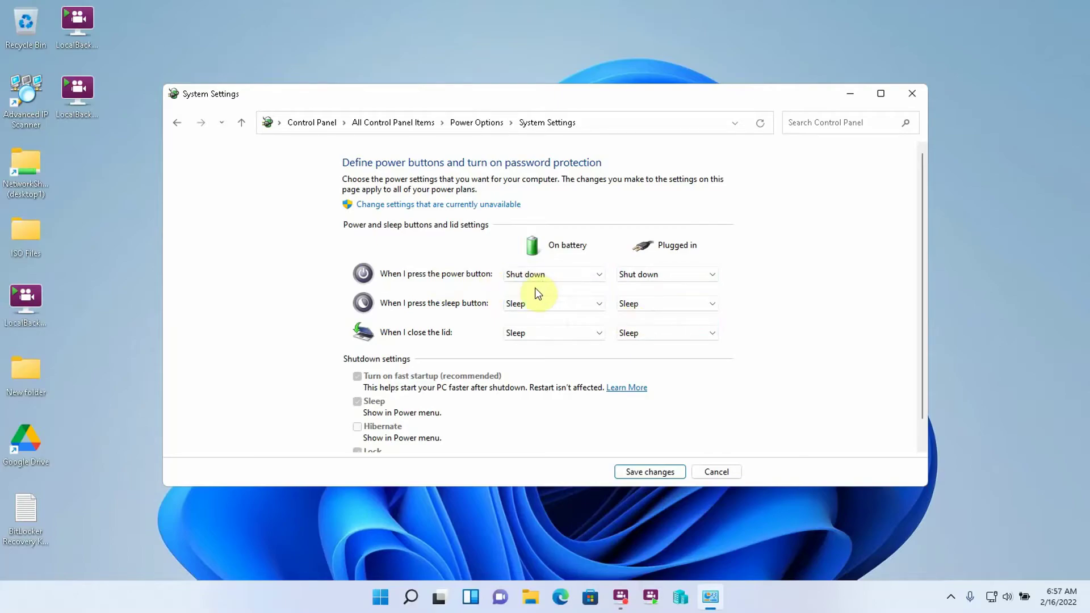
right_click(381, 596)
mouse_move(375, 543)
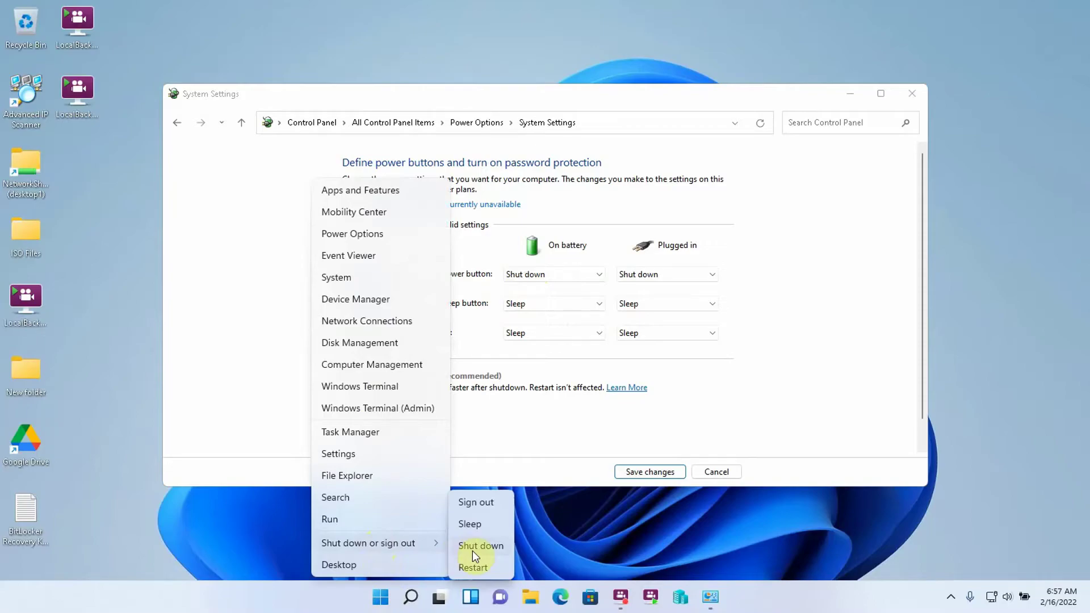
click(147, 272)
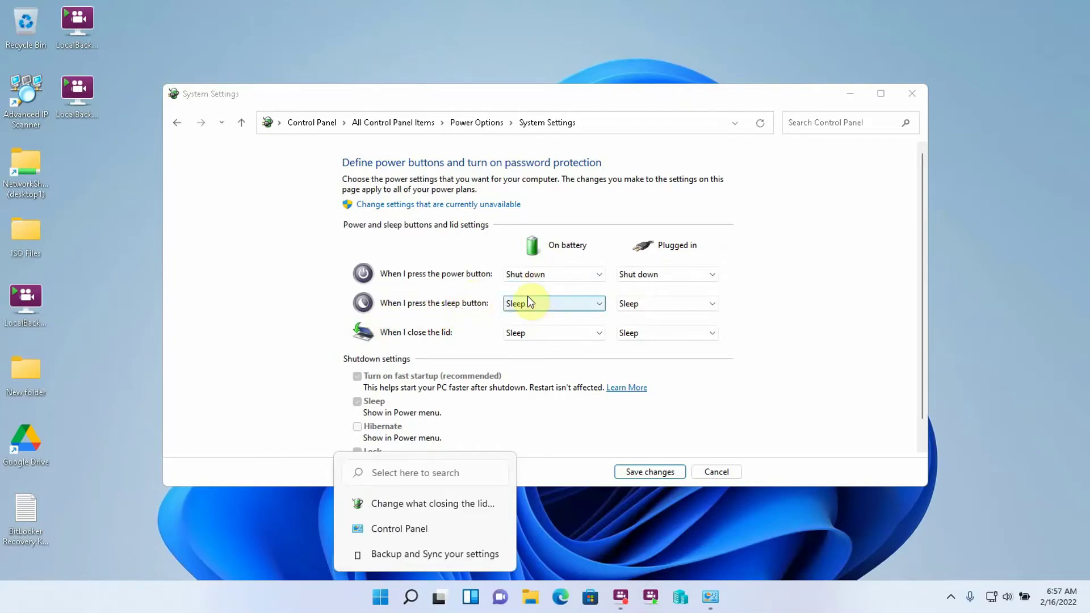
Set both 'When I close the lid' dropdowns, on battery and plugged in, to Do nothing
click(517, 306)
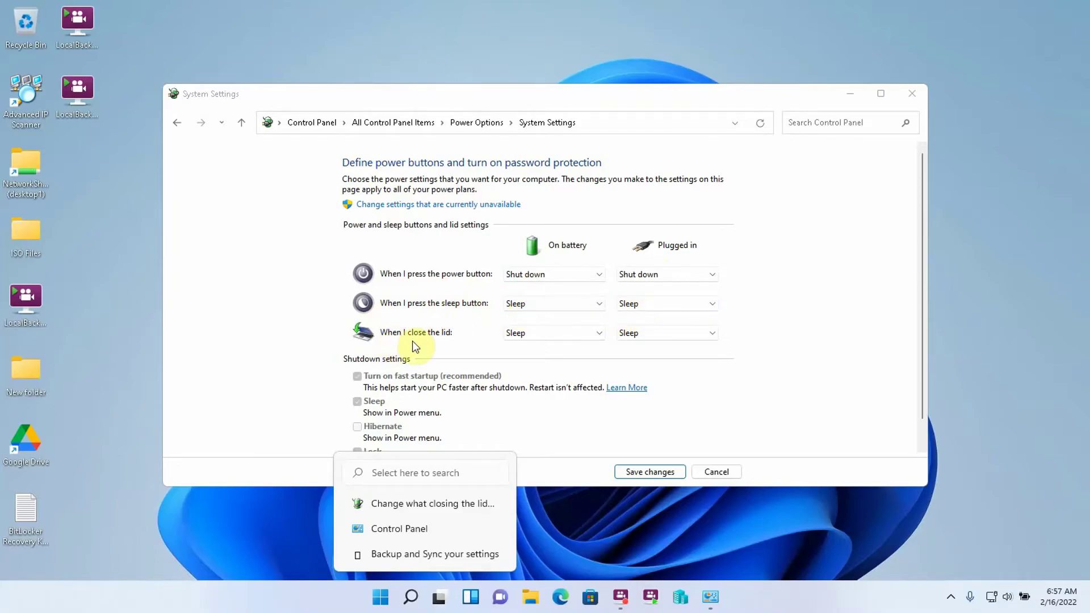
click(571, 336)
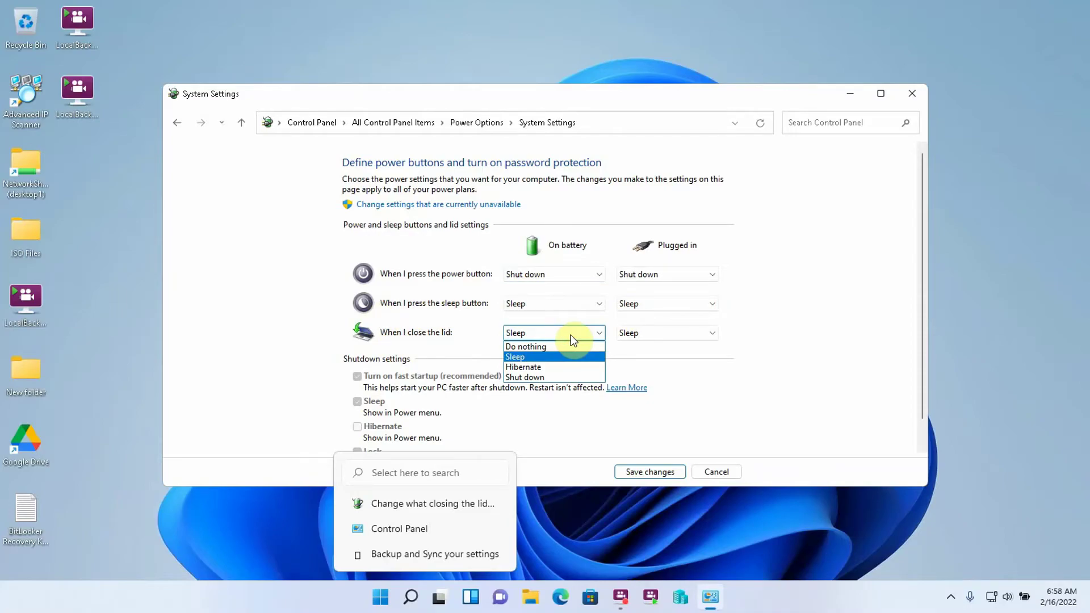
click(559, 345)
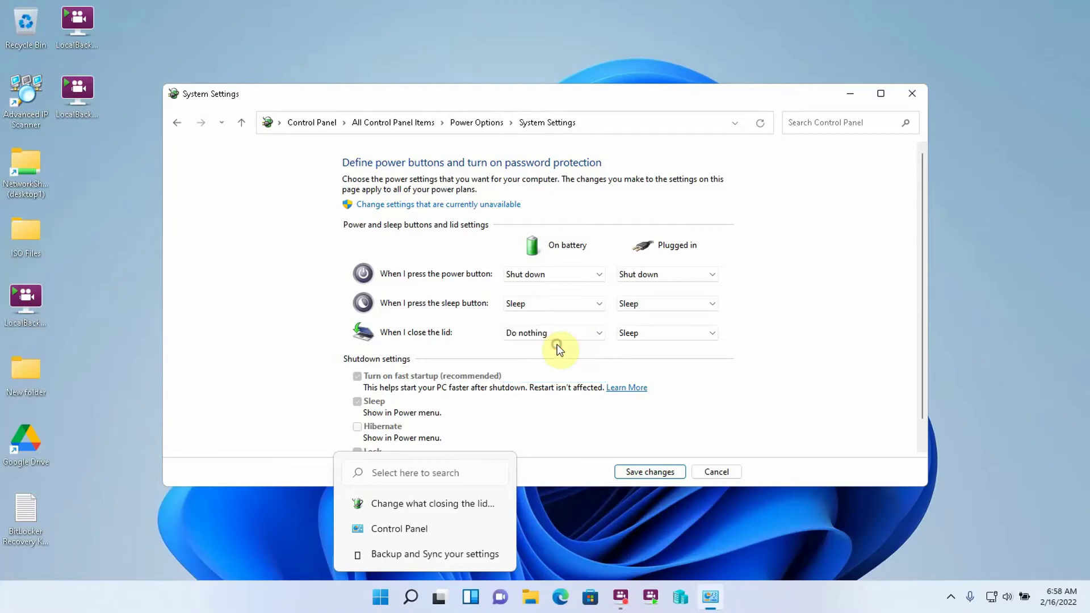
click(642, 333)
click(646, 344)
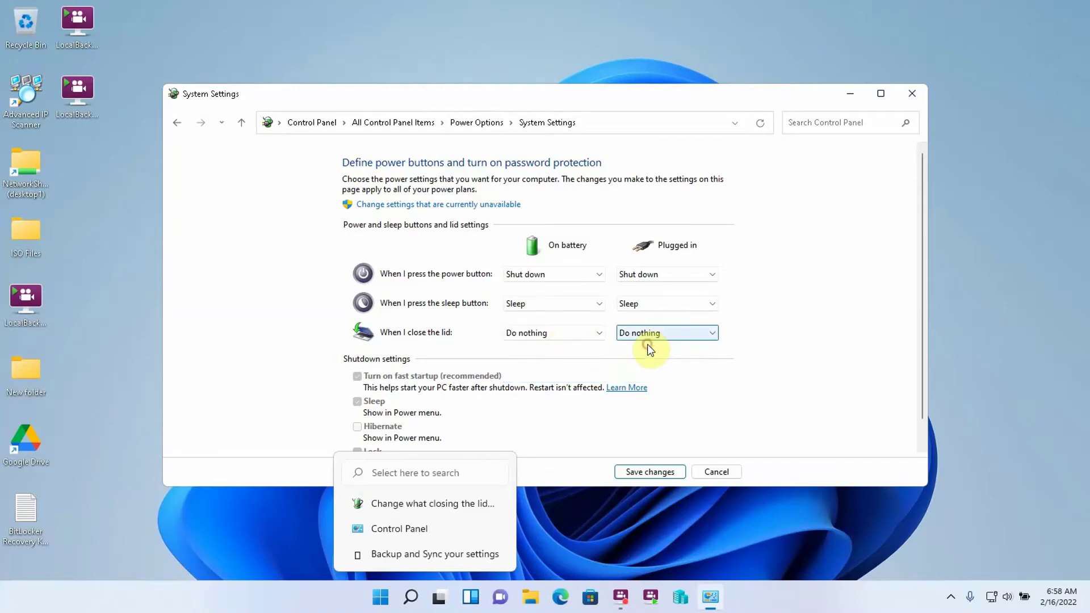